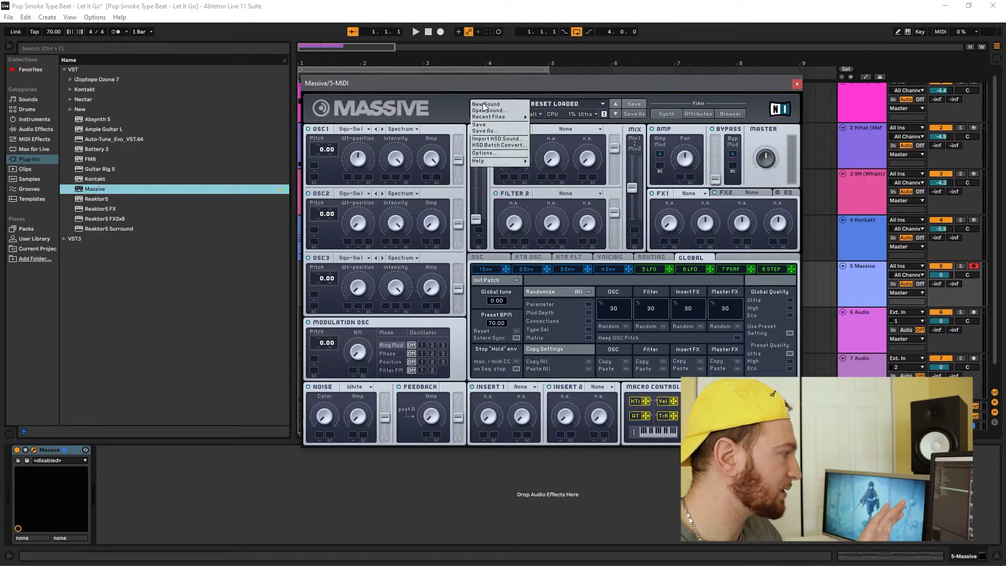
Start a new, empty sound in Massive.
click(483, 104)
click(480, 105)
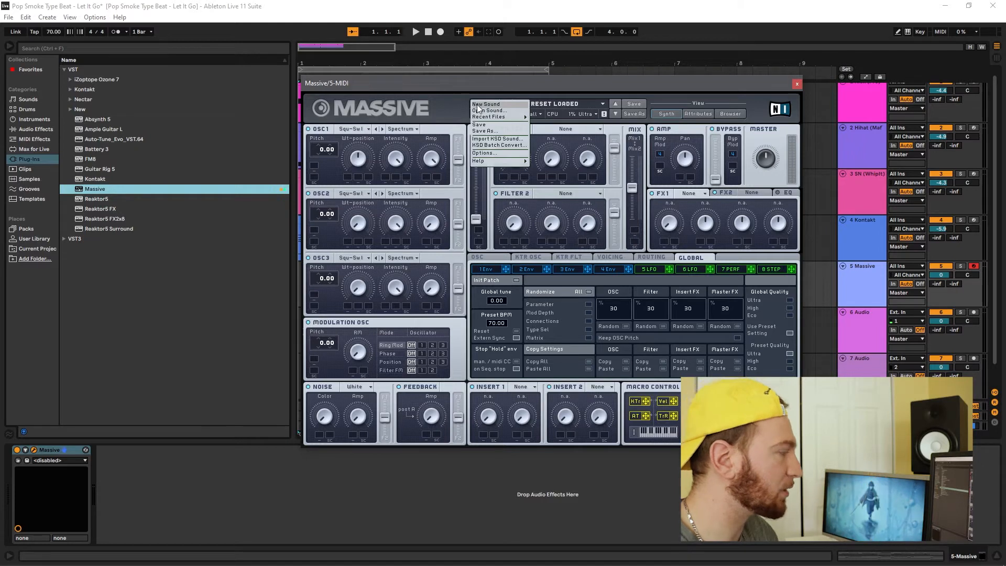
click(478, 105)
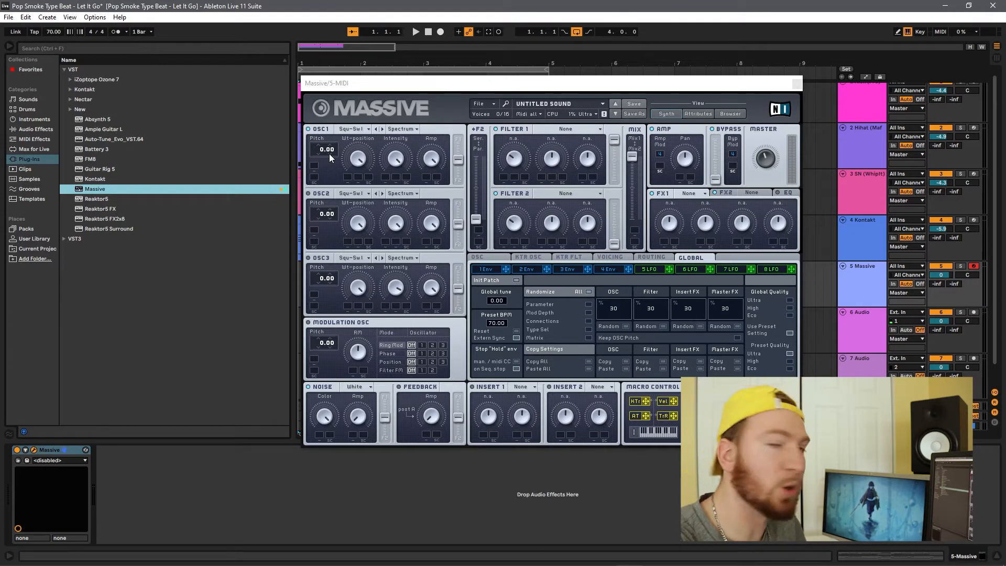
Set oscillator 1's pitch to -24.00 and its wavetable to Sin-Square.
drag(329, 153, 324, 159)
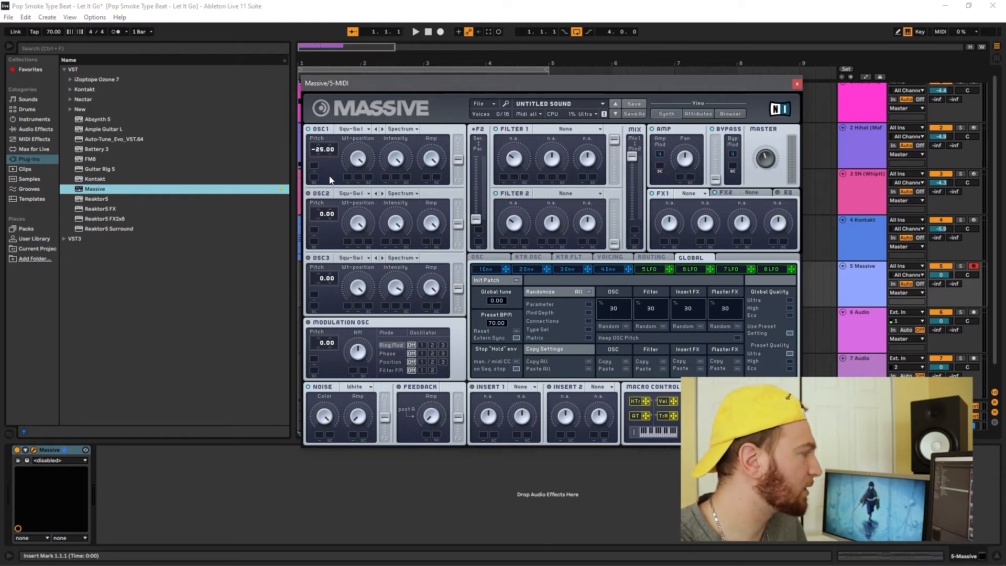
drag(331, 175, 331, 174)
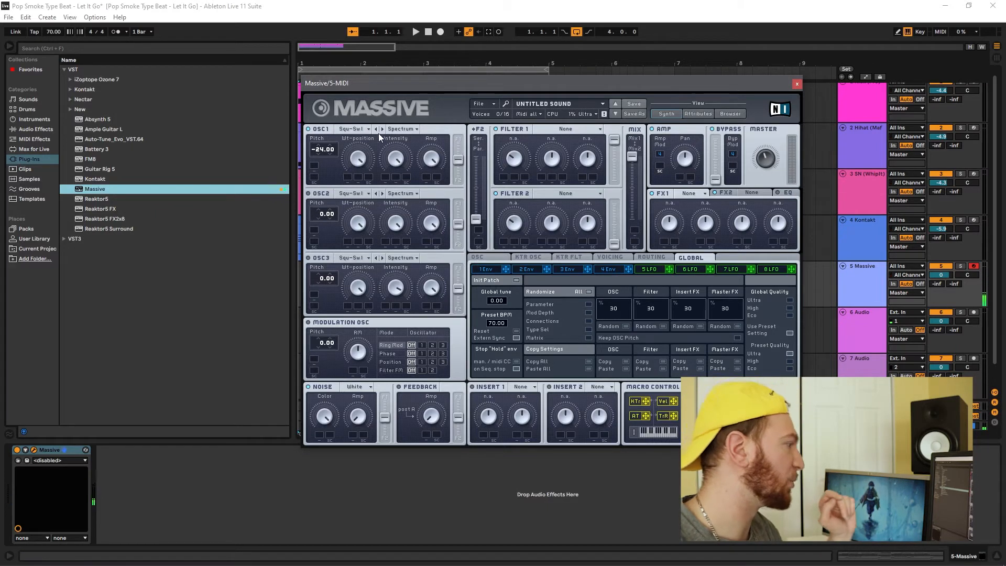
click(363, 128)
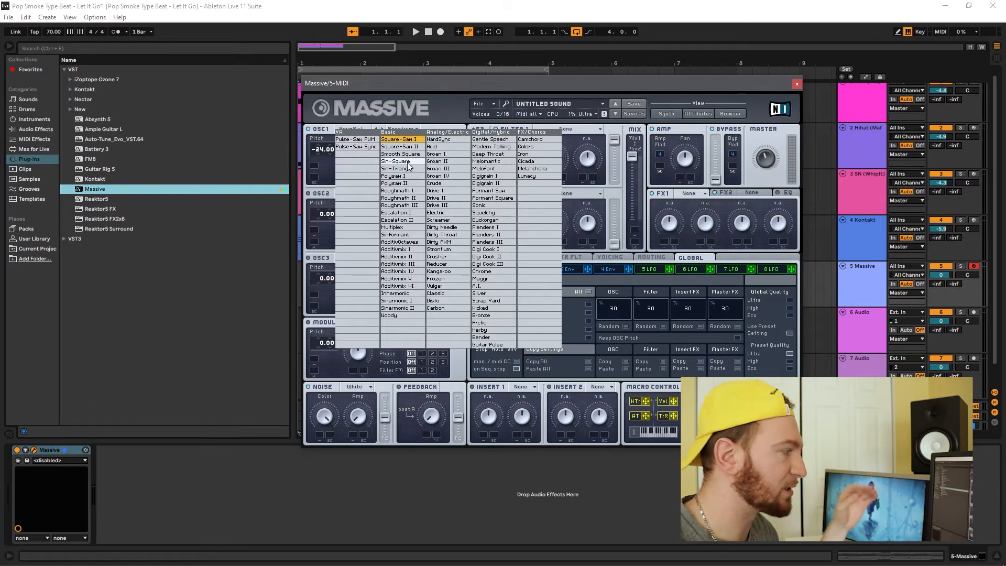
click(409, 161)
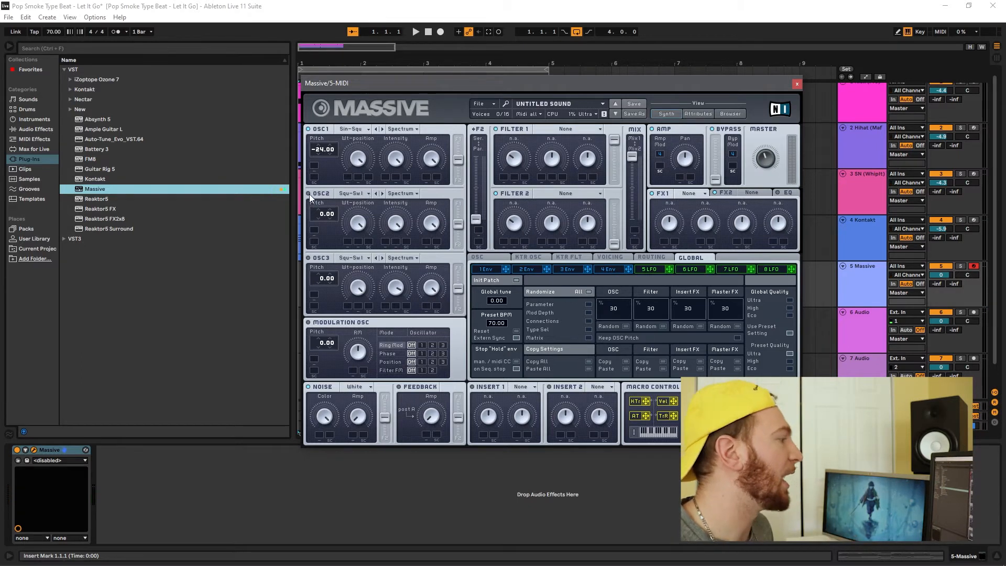
Set oscillator 2 to the Sin-Triangle wavetable at -12.00 pitch, and enable Feedback with its amp raised to about three quarters.
click(365, 195)
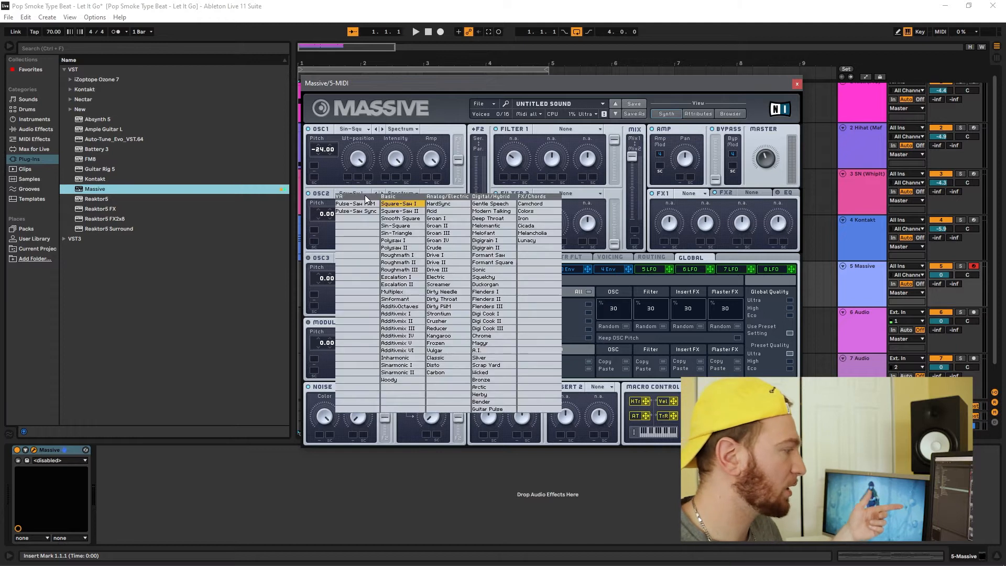
click(410, 233)
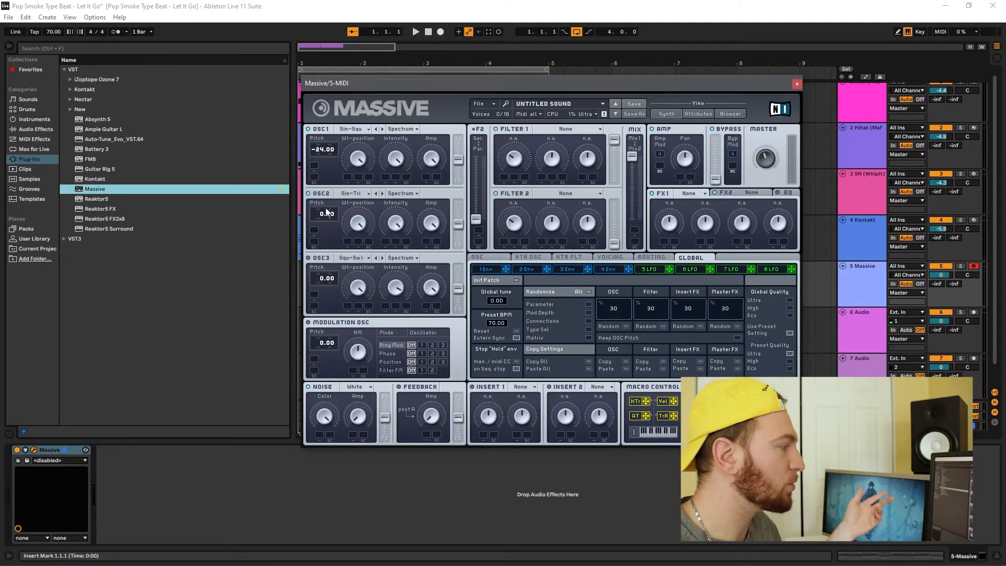
drag(329, 226, 332, 223)
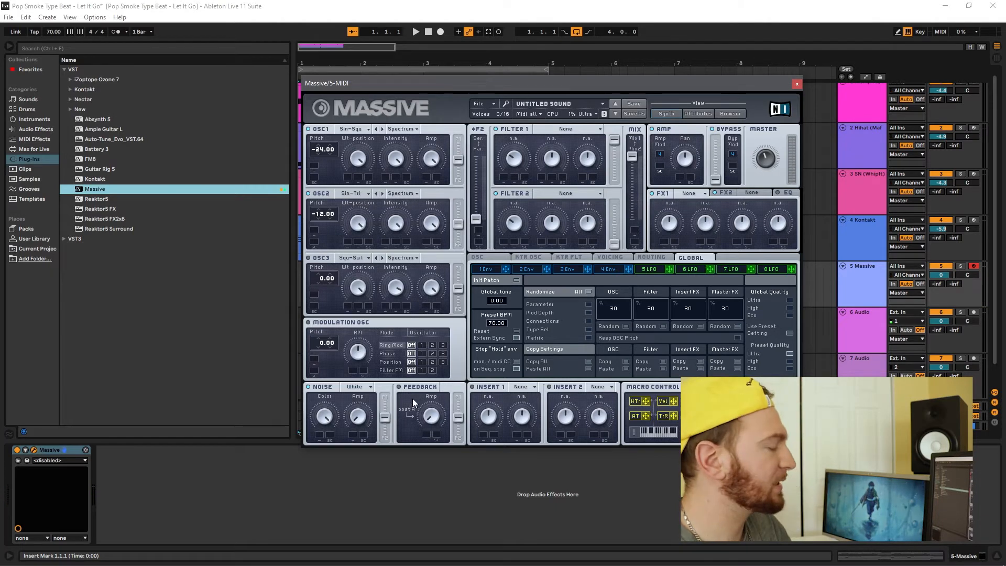
click(402, 386)
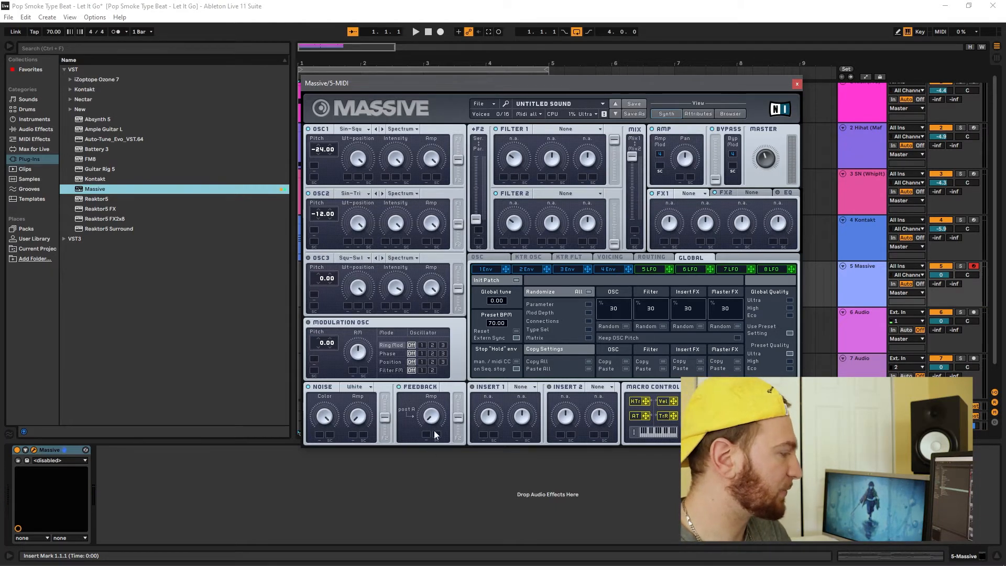
drag(430, 418, 444, 364)
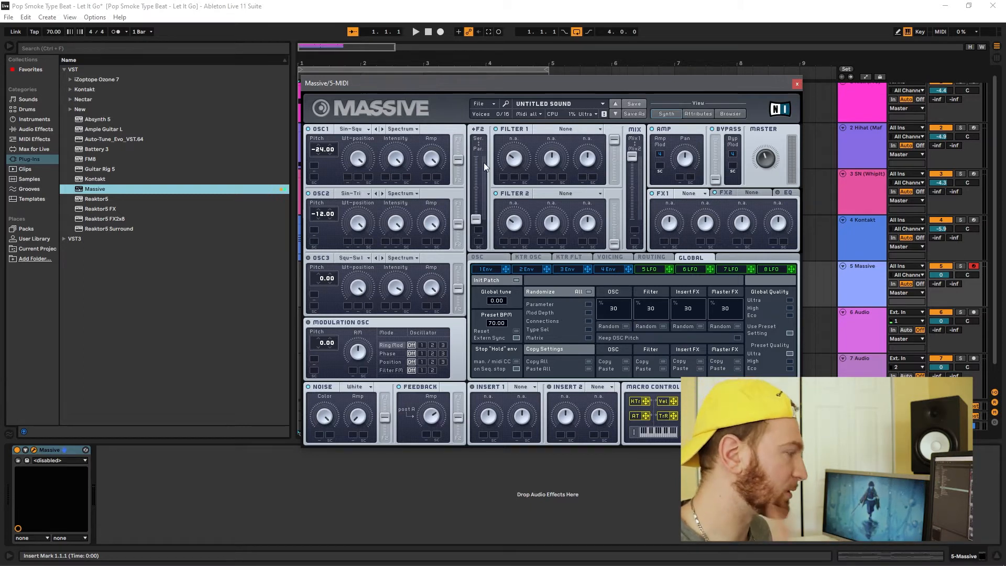
Set Filter 1 to Lowpass 4 with the cutoff at about a quarter and the resonance at about three quarters.
click(567, 129)
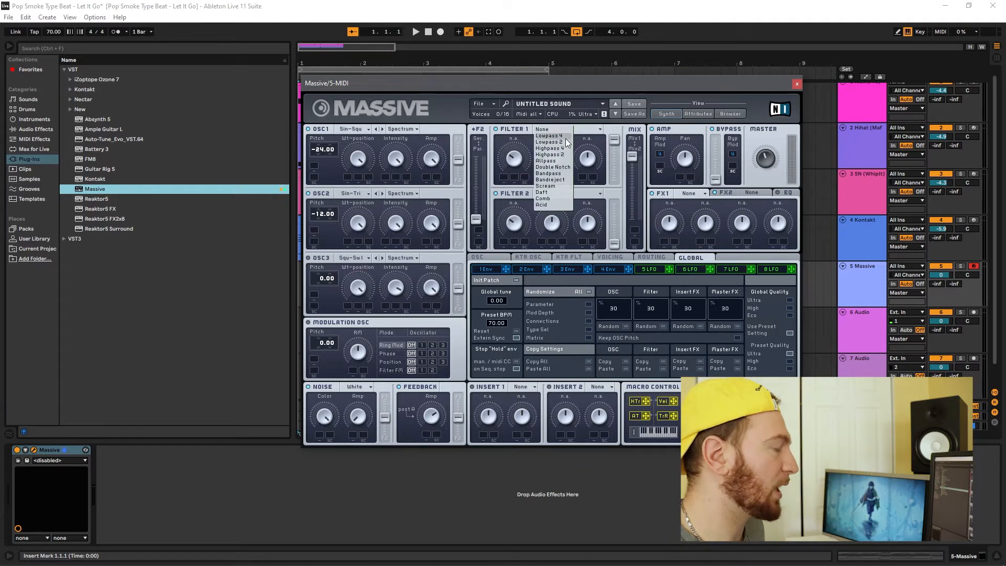
click(564, 137)
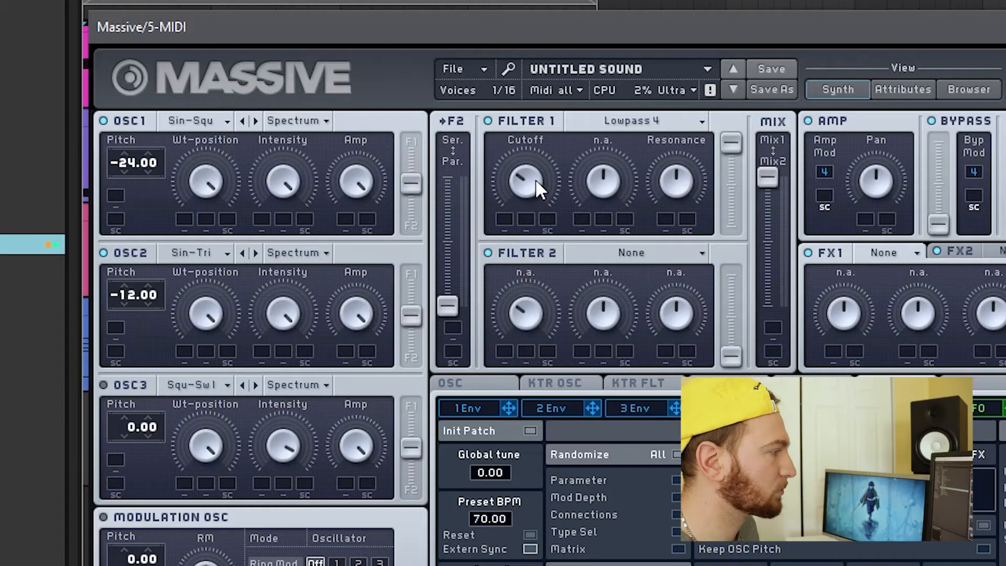
drag(697, 181, 679, 92)
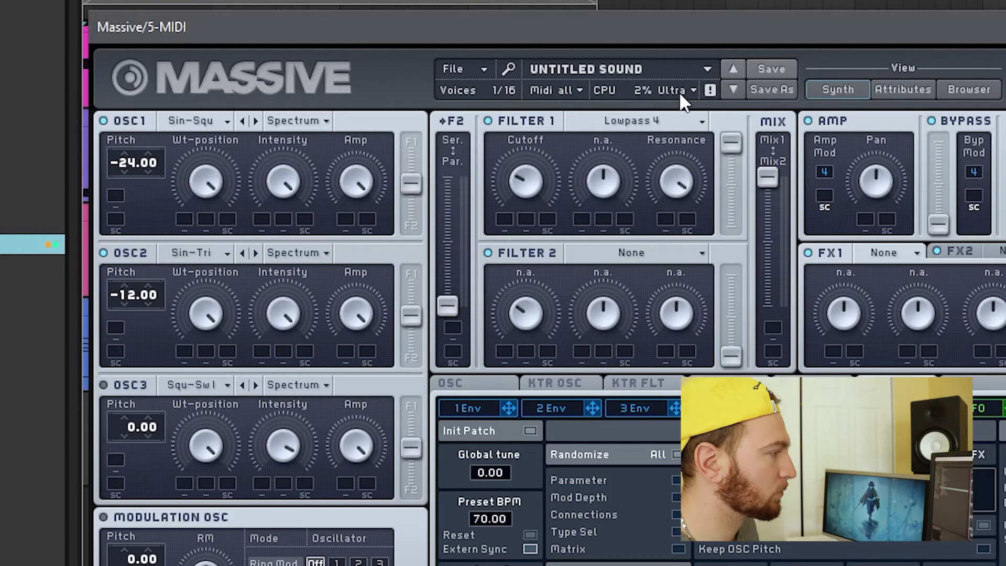
drag(535, 178, 532, 184)
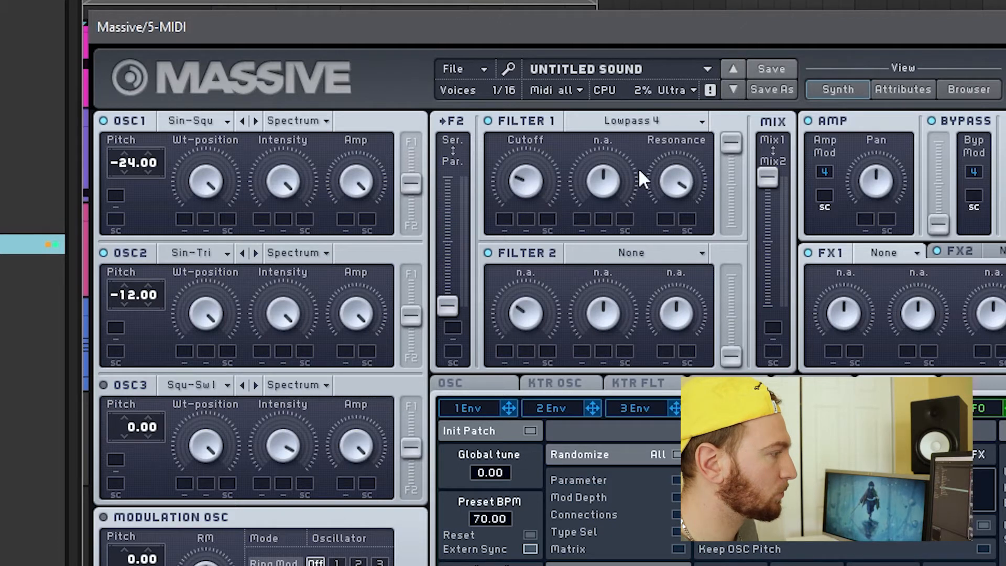
drag(677, 235, 671, 221)
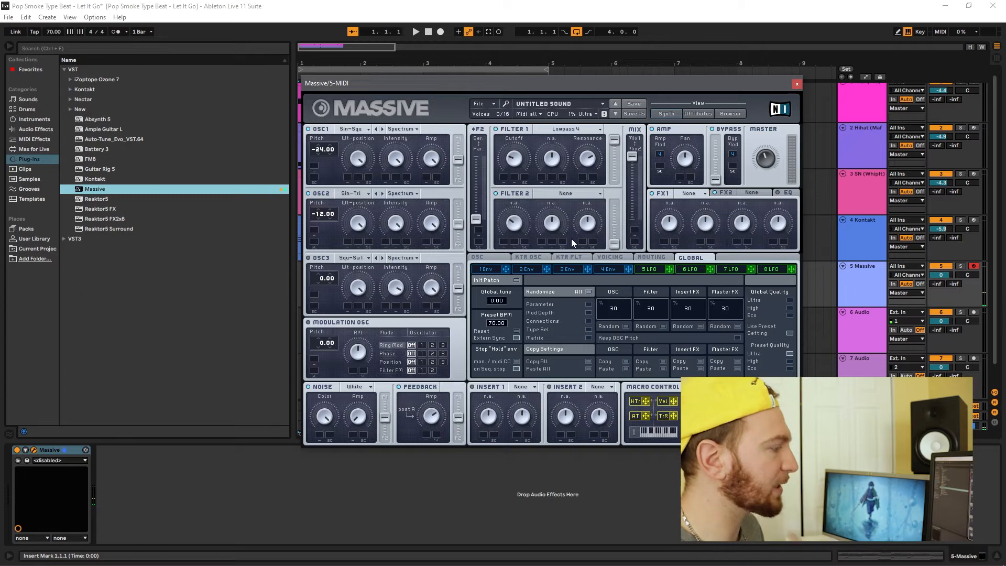
Make the sound monophonic and set the oscillator glide time to just under halfway.
click(612, 256)
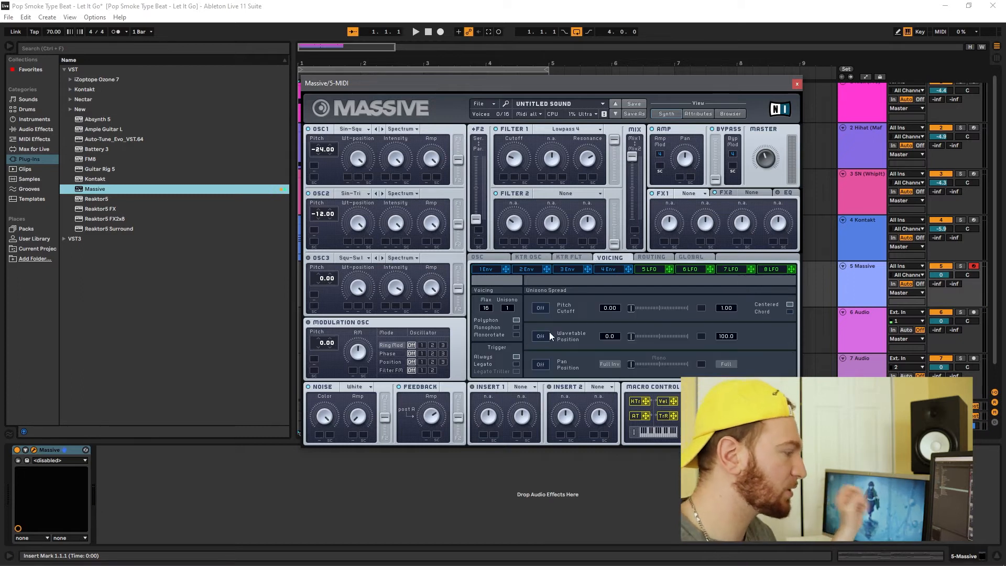
click(516, 327)
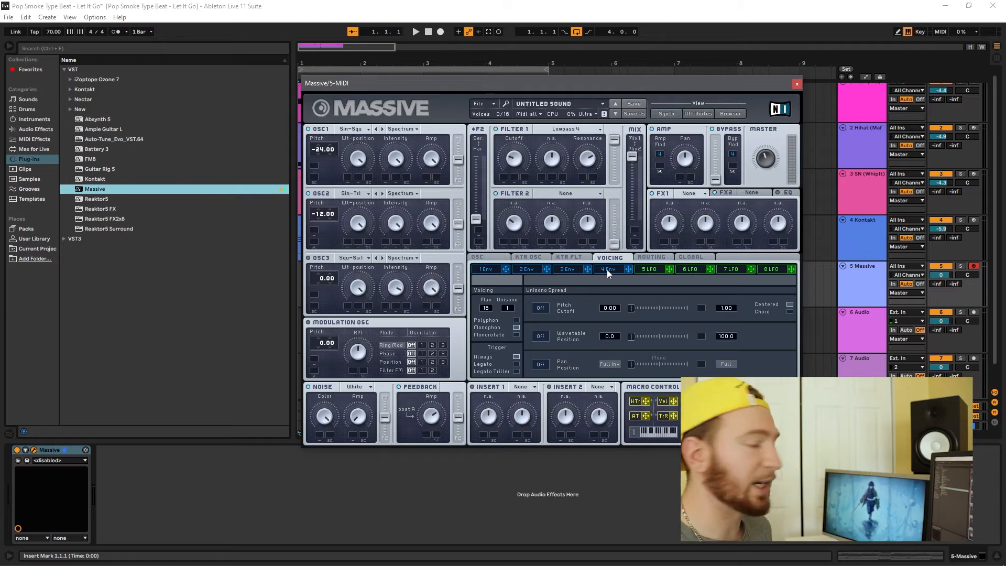
click(477, 257)
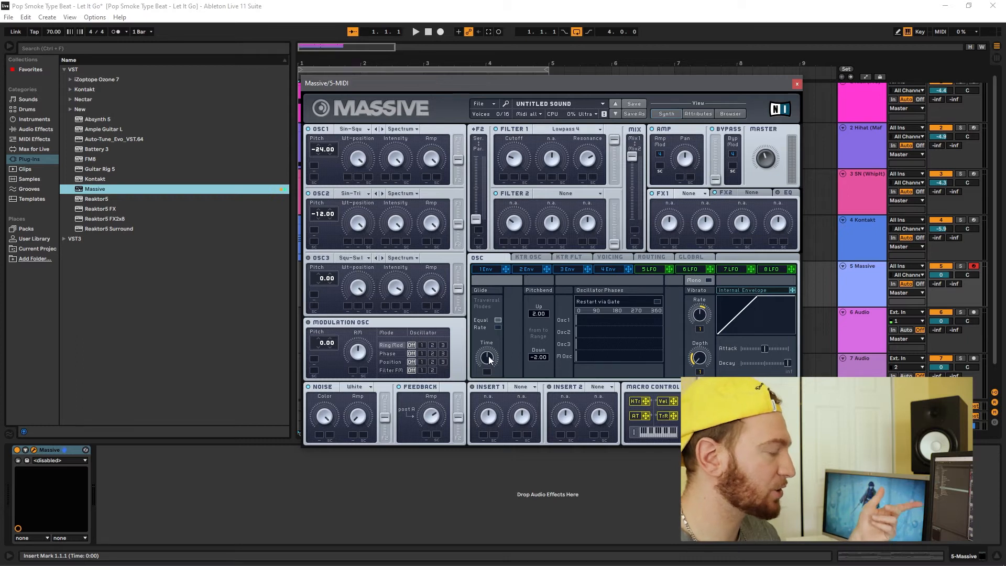
drag(493, 350, 489, 362)
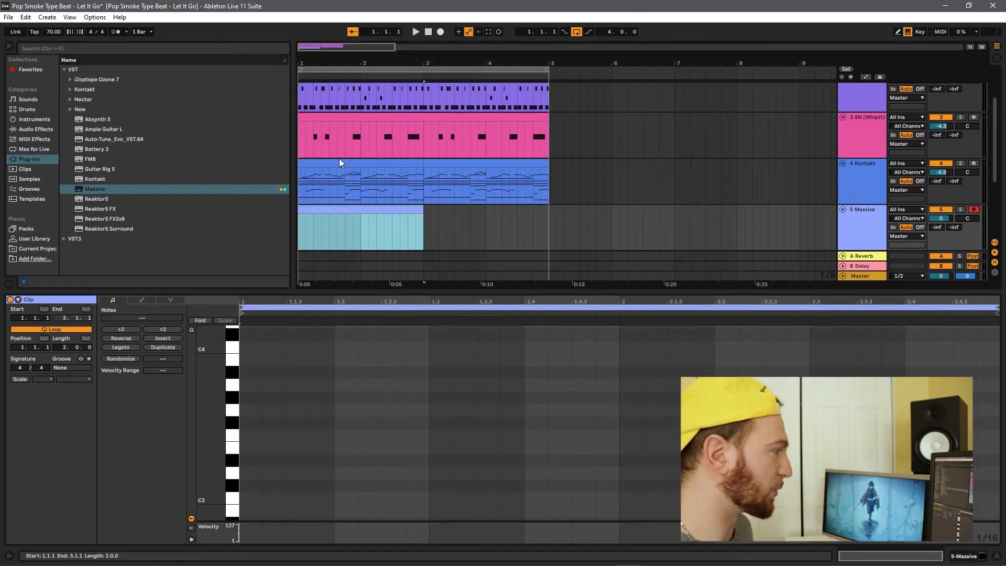
Play the beat with the Massive window open to hear the gliding 808 pattern, and close the window.
scroll(430, 166, up, 2)
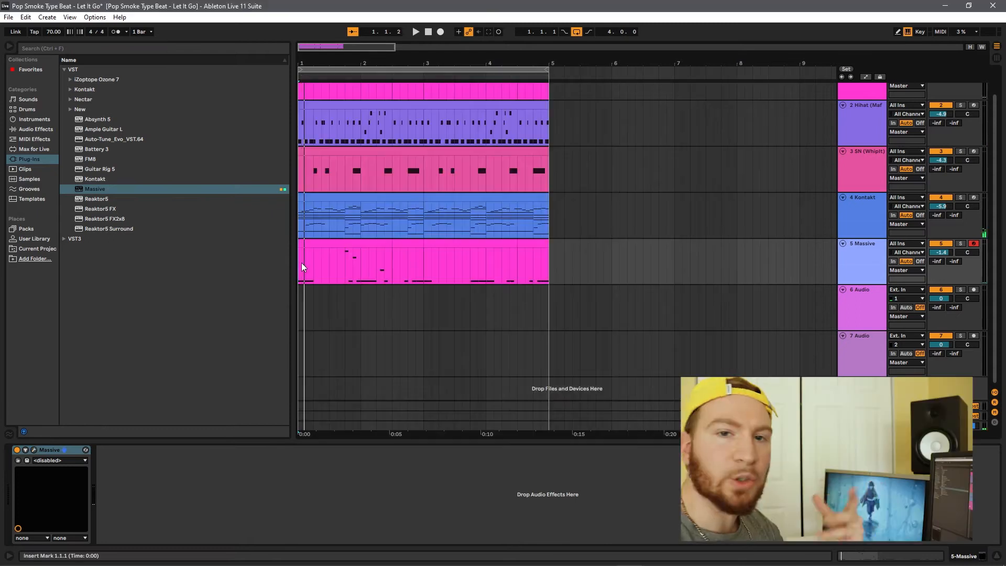
click(34, 450)
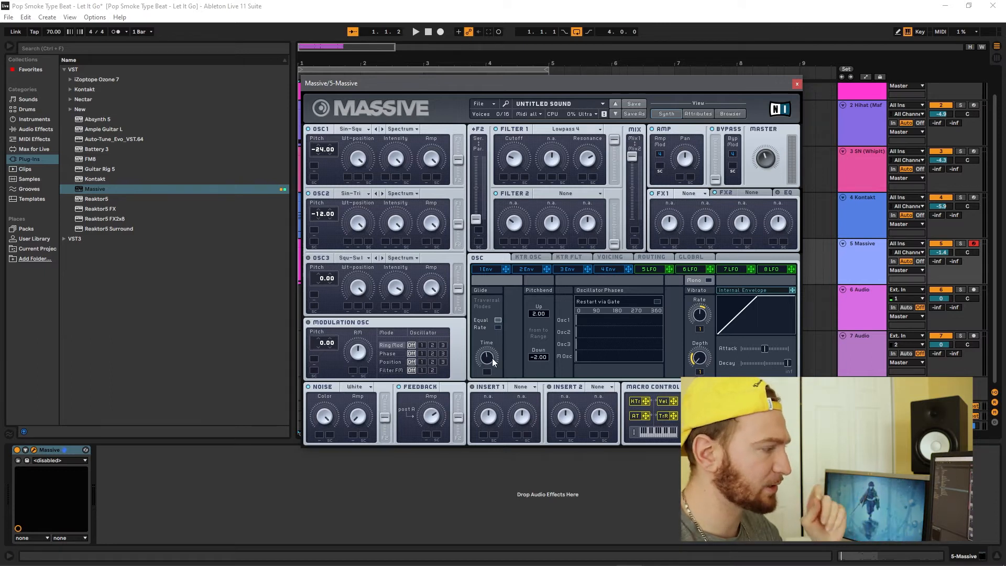
key(space)
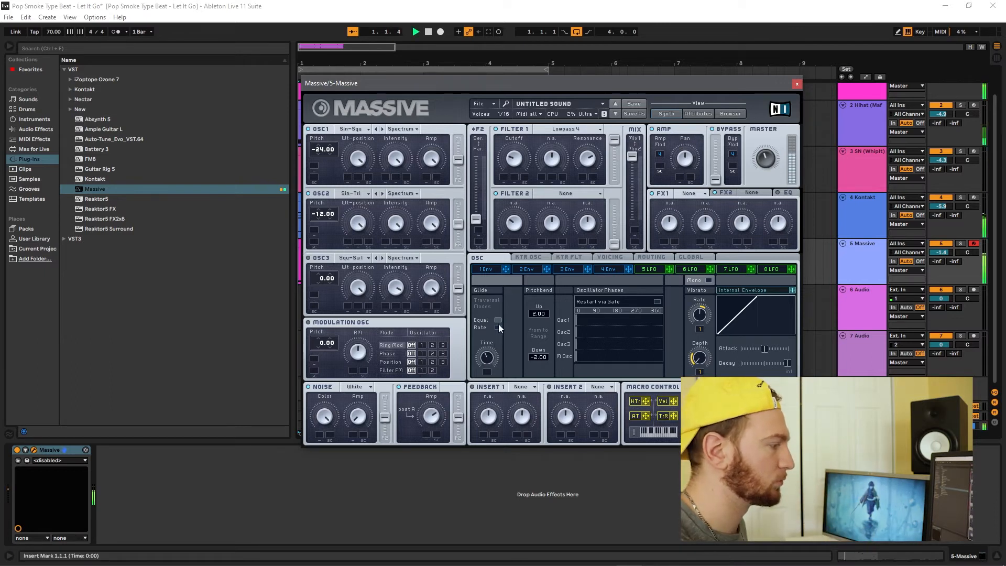
drag(447, 85, 543, 93)
click(893, 93)
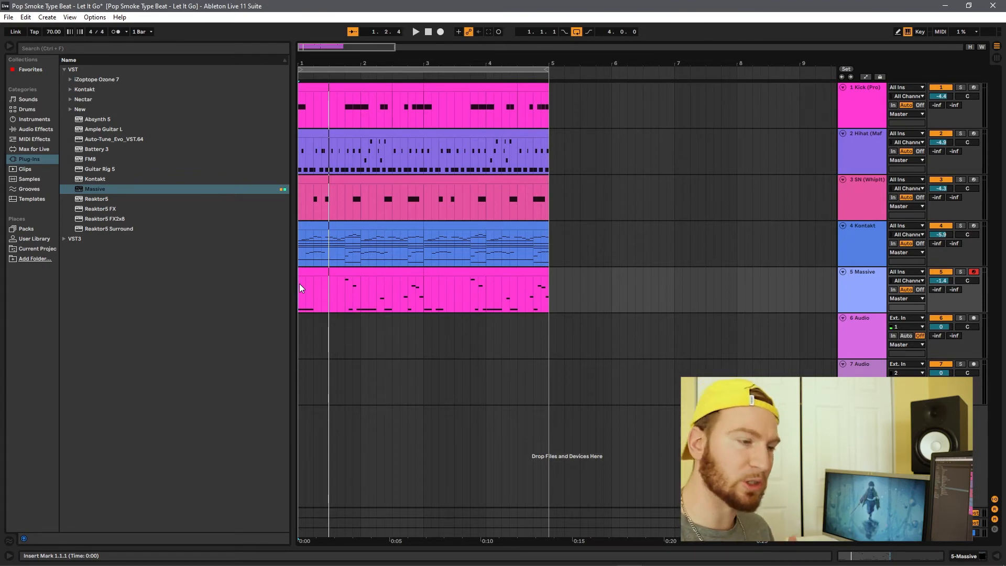
Search the audio effects for "over" and add Overdrive to the Massive track.
click(73, 49)
text(over)
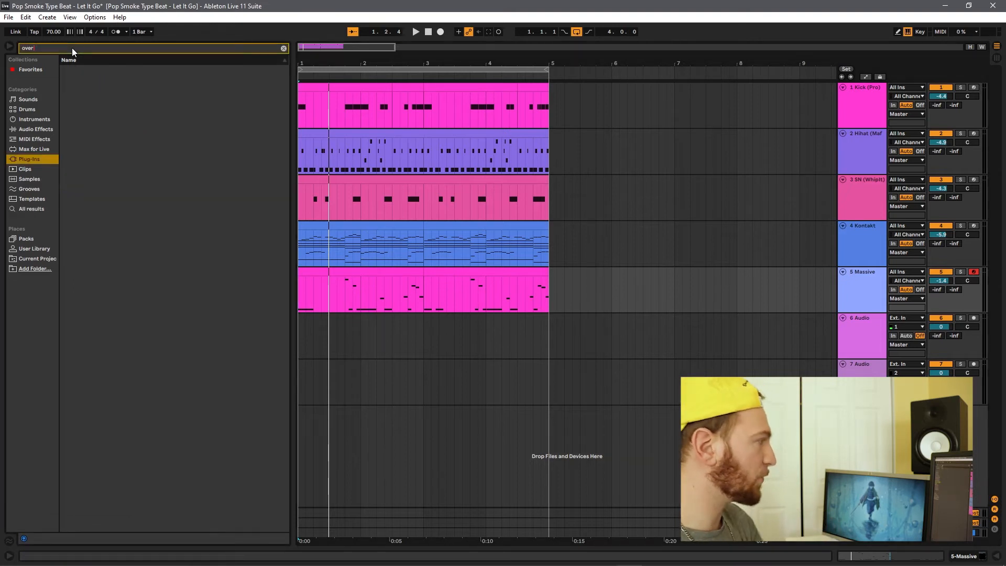
click(34, 131)
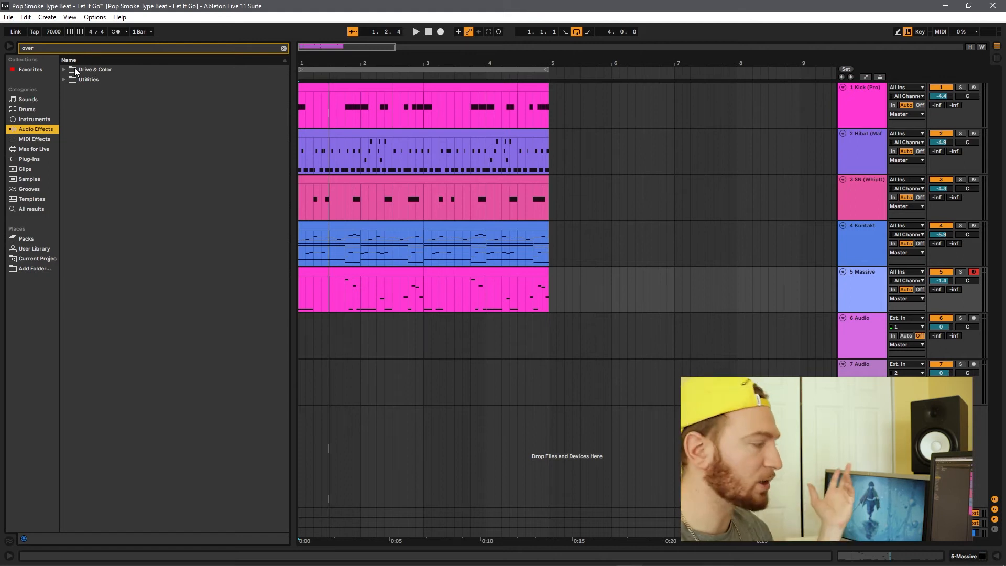
click(78, 70)
key(Right)
key(Down)
key(Right)
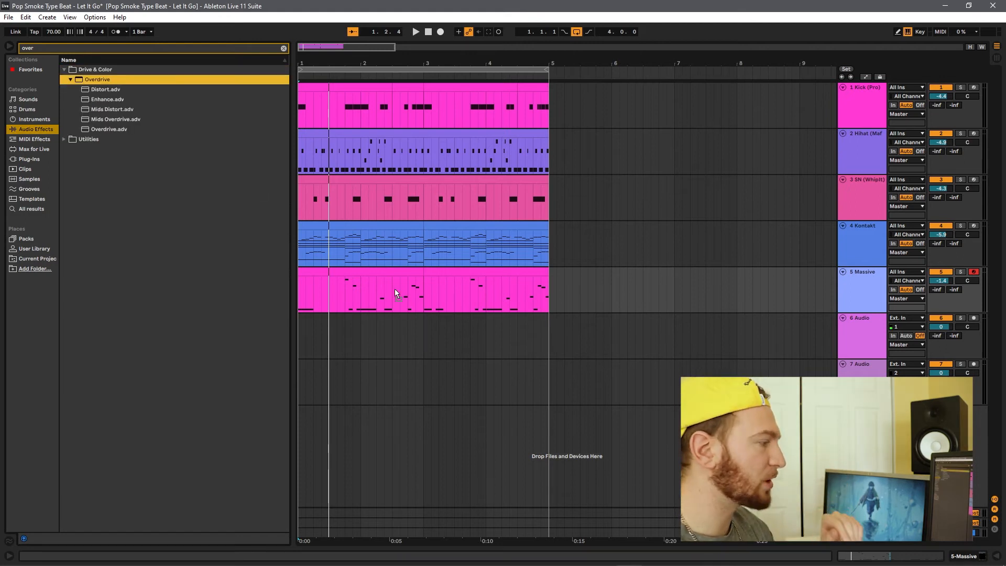
key(Return)
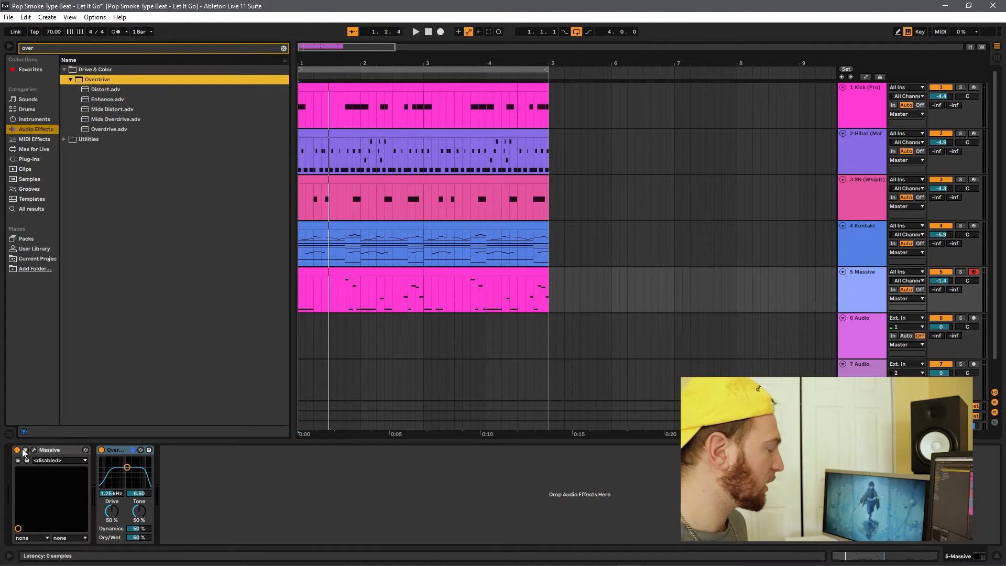
Set Overdrive's filter band to 368 Hz with a width of 3.51 during playback, and lower its Dry/Wet amount.
drag(129, 468, 125, 474)
key(space)
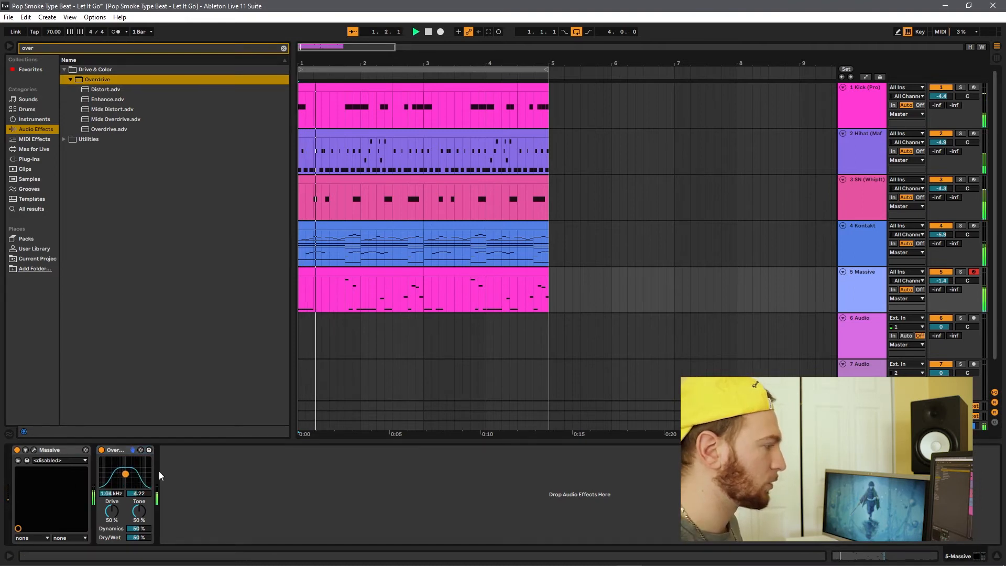
drag(126, 473, 125, 476)
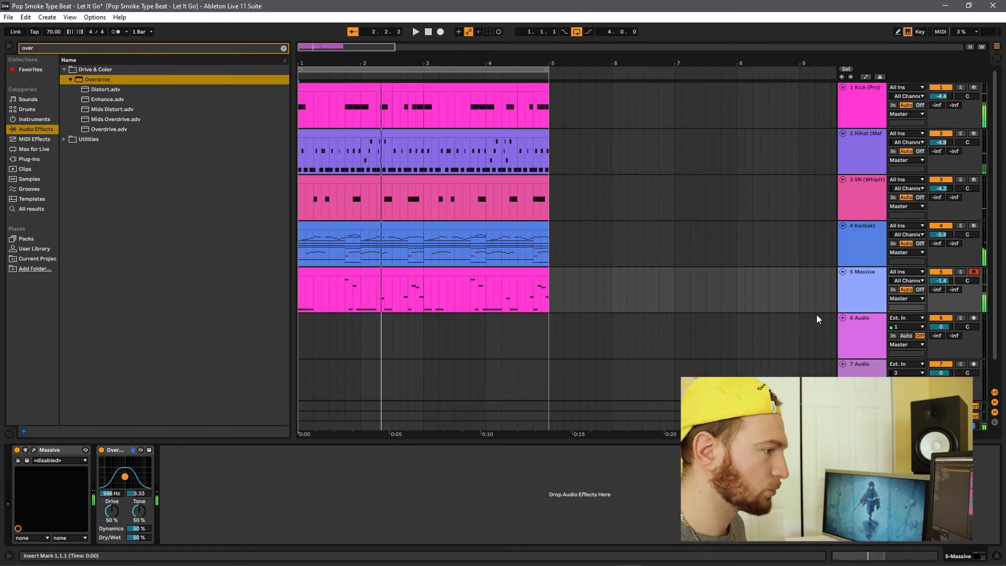
drag(441, 231, 396, 236)
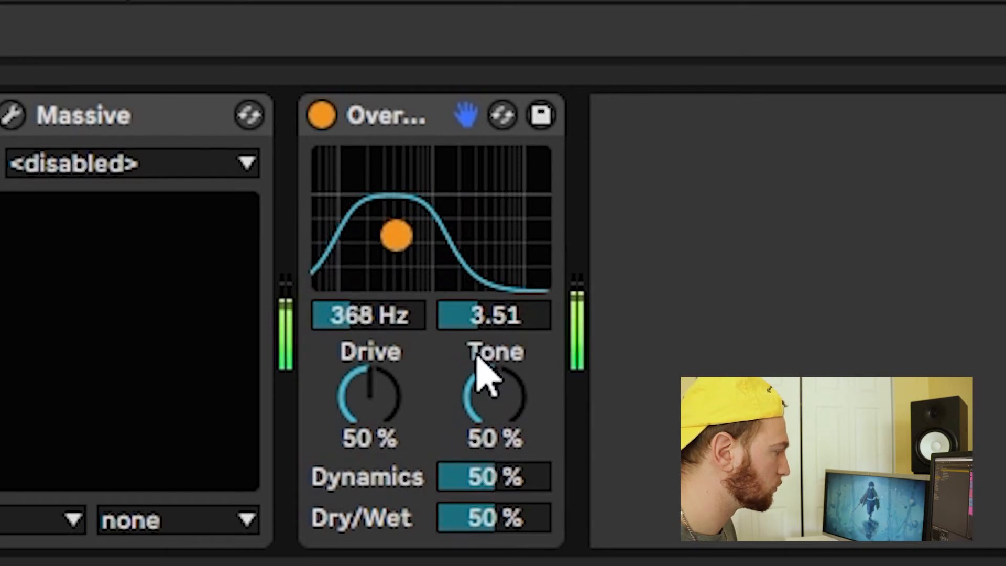
drag(503, 520, 503, 541)
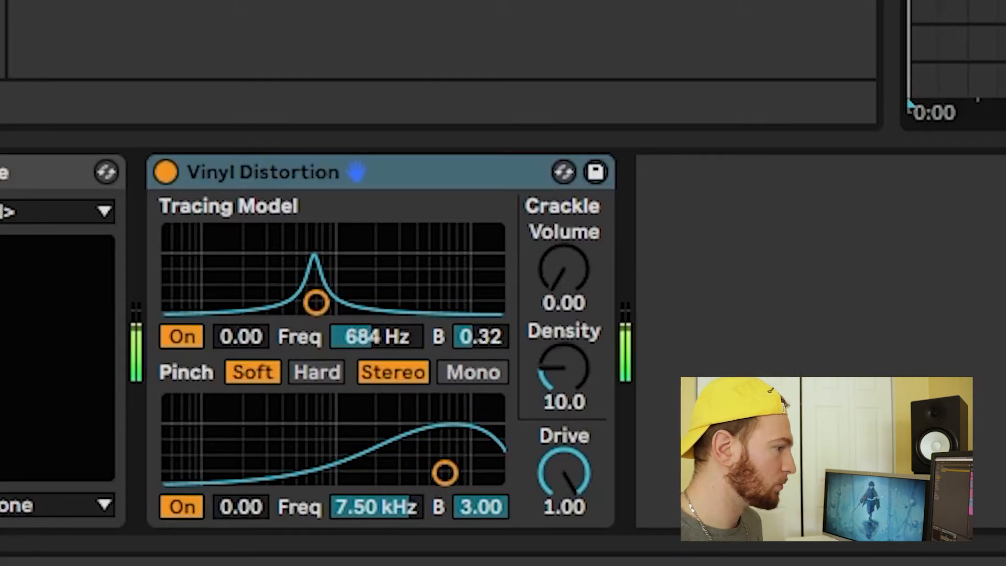
Set Vinyl Distortion's Pinch drive to 0.15 and its frequency to 6.47 kHz.
drag(445, 471, 436, 461)
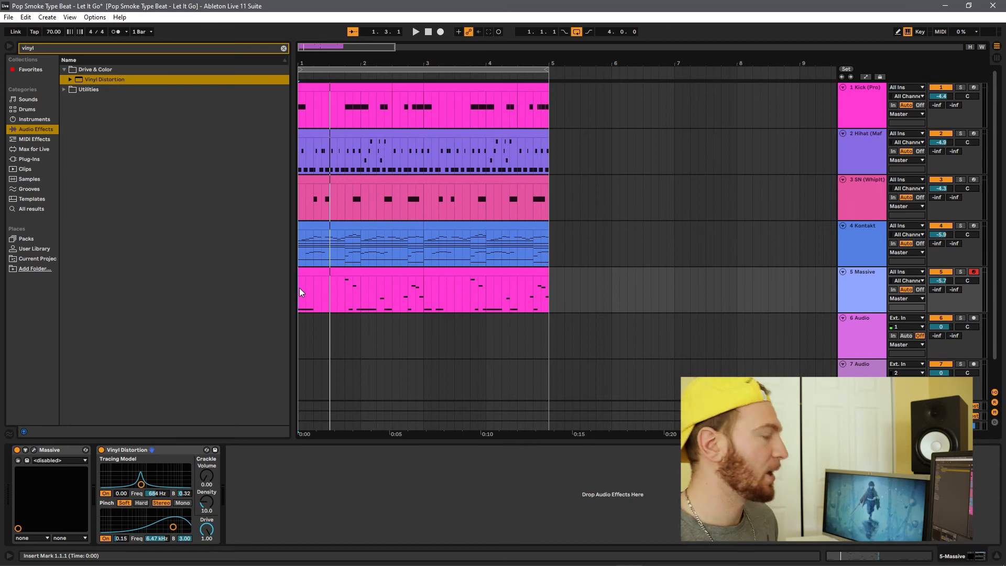
Change Massive's Filter 1 to Scream, set the resonance to maximum and raise the Scream amount to about three quarters.
click(34, 450)
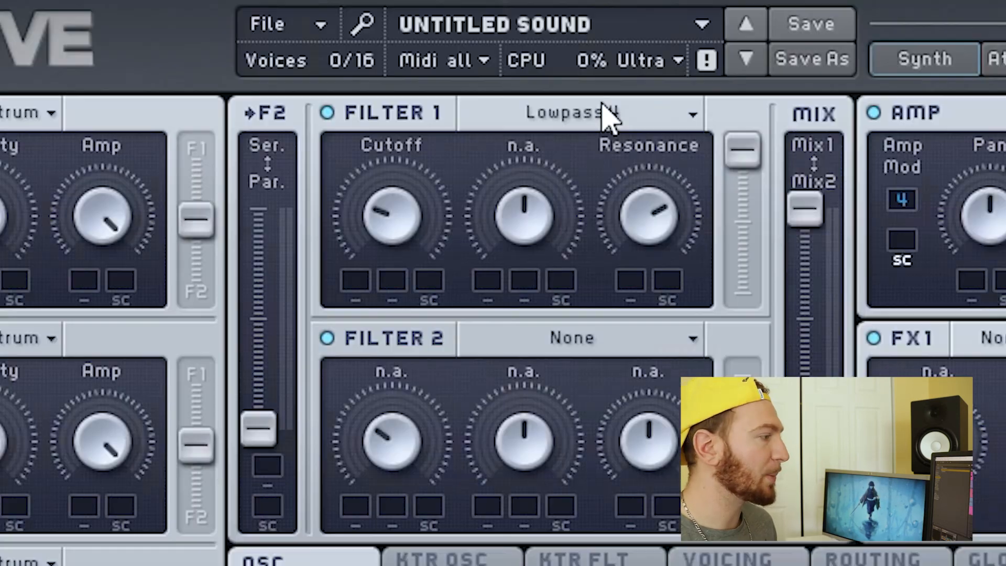
click(605, 111)
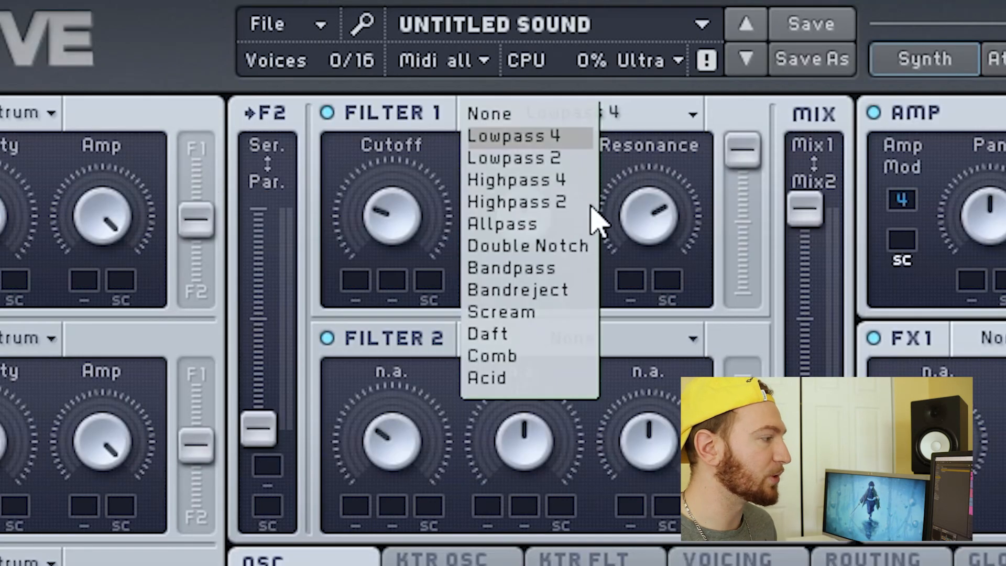
click(545, 312)
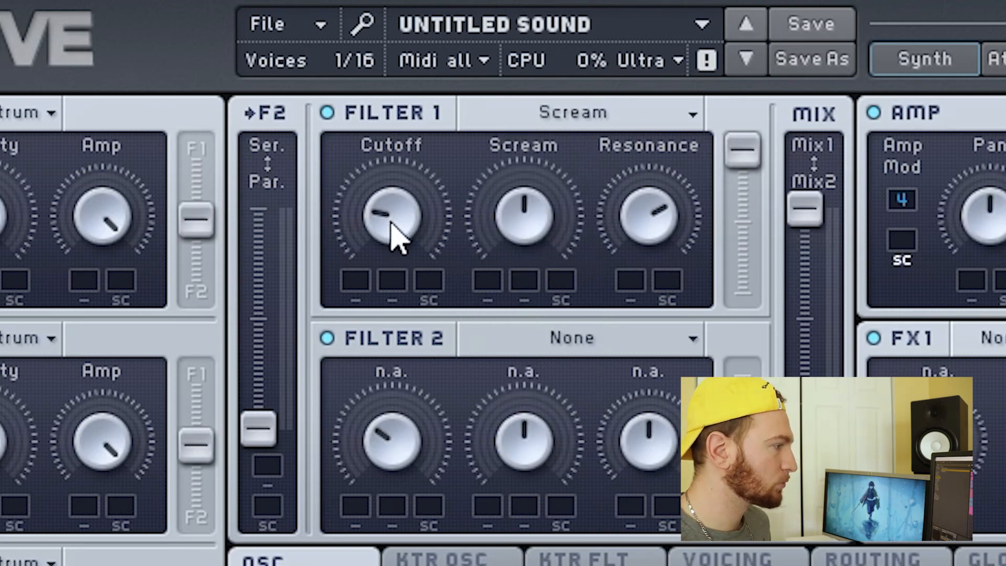
drag(648, 220, 485, 131)
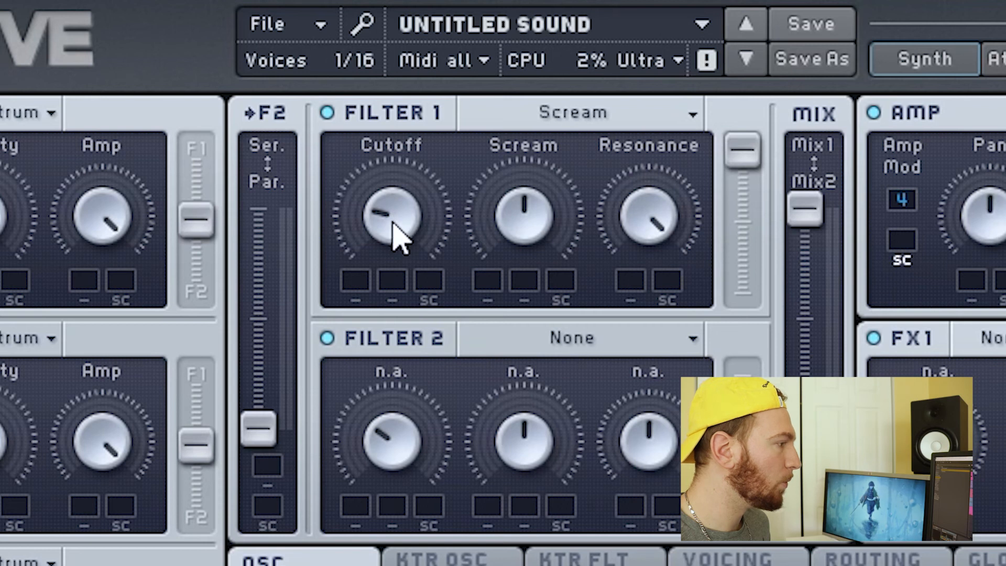
drag(524, 225, 555, 119)
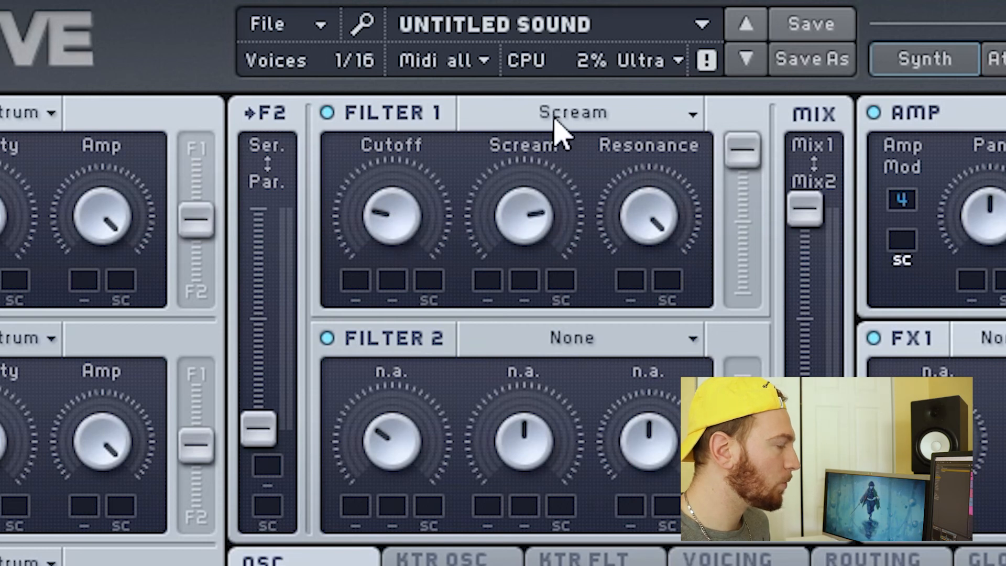